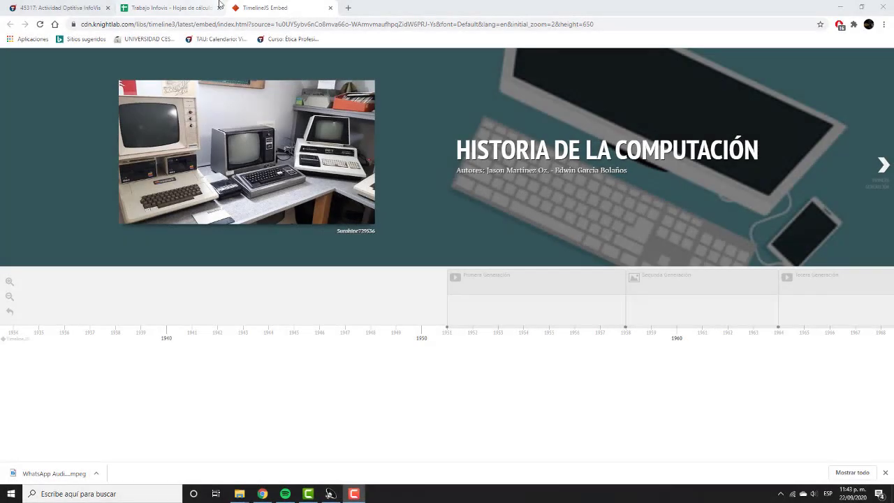
Switch to the Trabajo Infovis spreadsheet and review the date, content and background columns of the Segunda Generación row
click(218, 7)
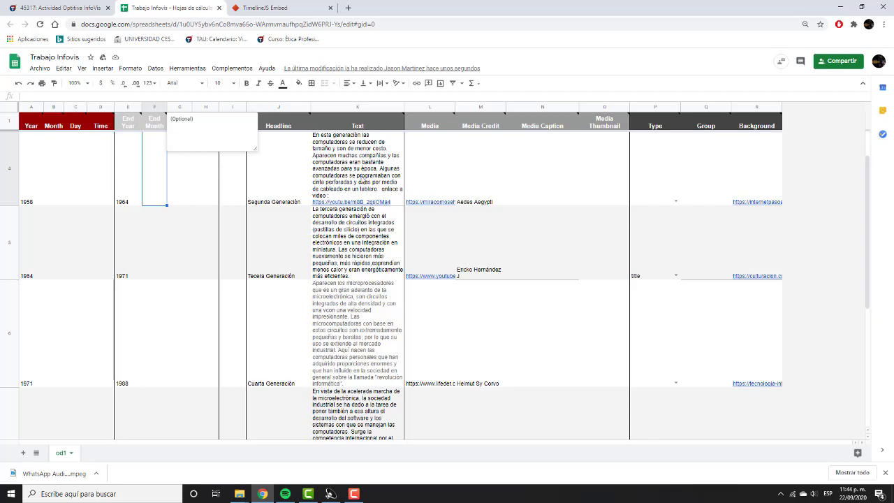
click(364, 180)
click(150, 167)
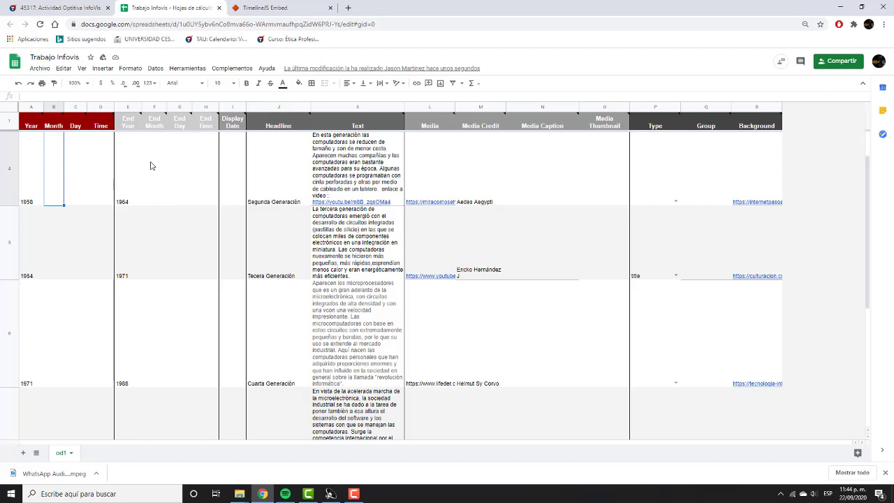
click(172, 243)
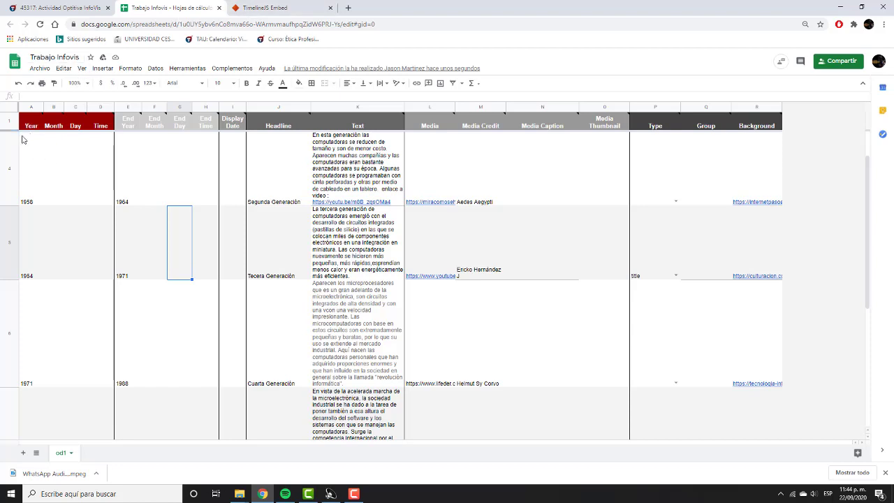
click(42, 144)
drag(42, 144, 615, 181)
click(735, 178)
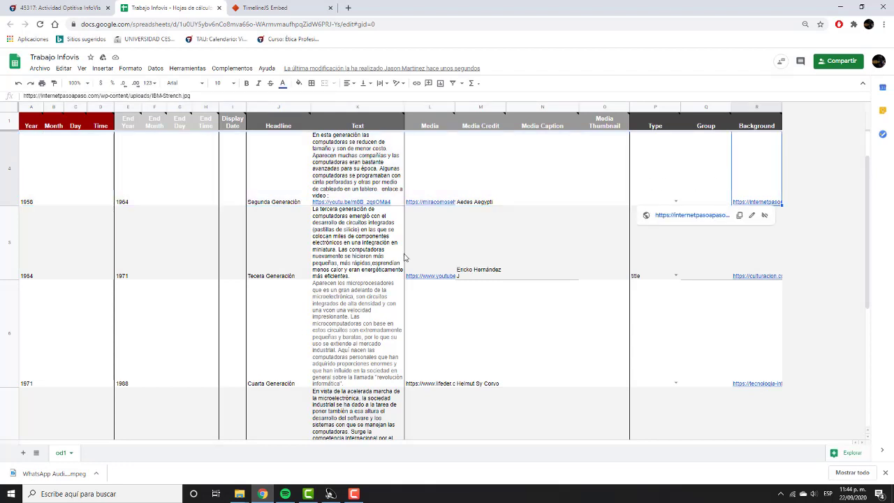
Look through all the generation rows, examining their Headline and Text entries and the video link in the Segunda Generación text
scroll(365, 282, down, 1)
scroll(364, 282, down, 1)
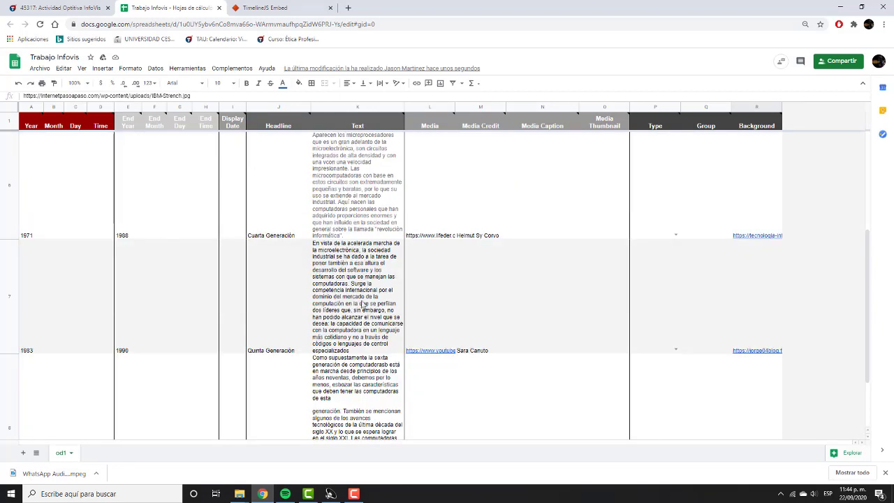
scroll(340, 332, down, 1)
scroll(314, 343, up, 3)
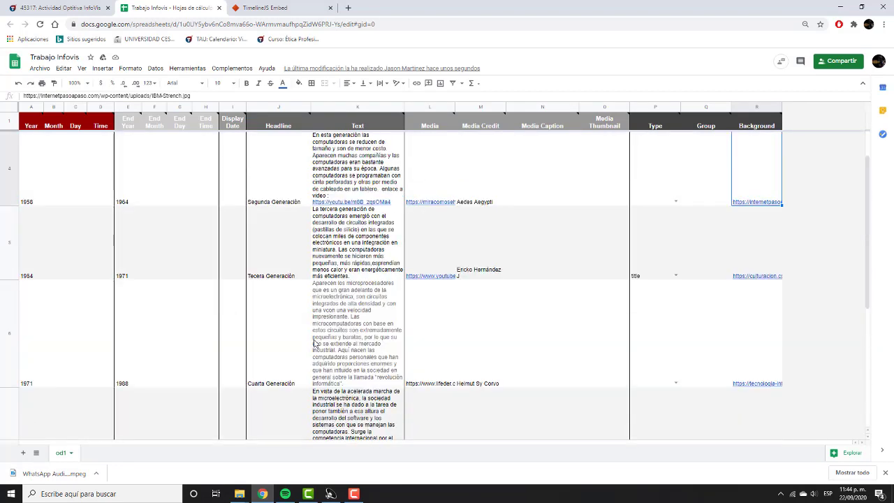
scroll(309, 257, up, 2)
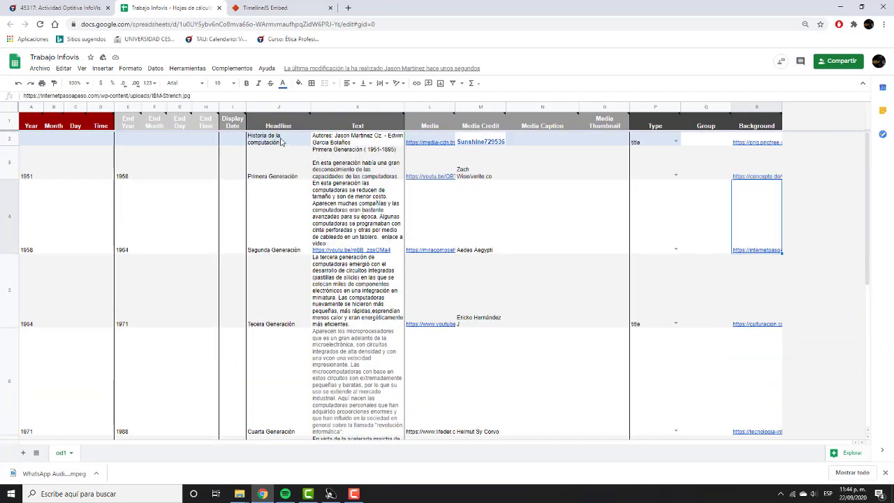
drag(276, 156, 282, 370)
scroll(290, 353, up, 3)
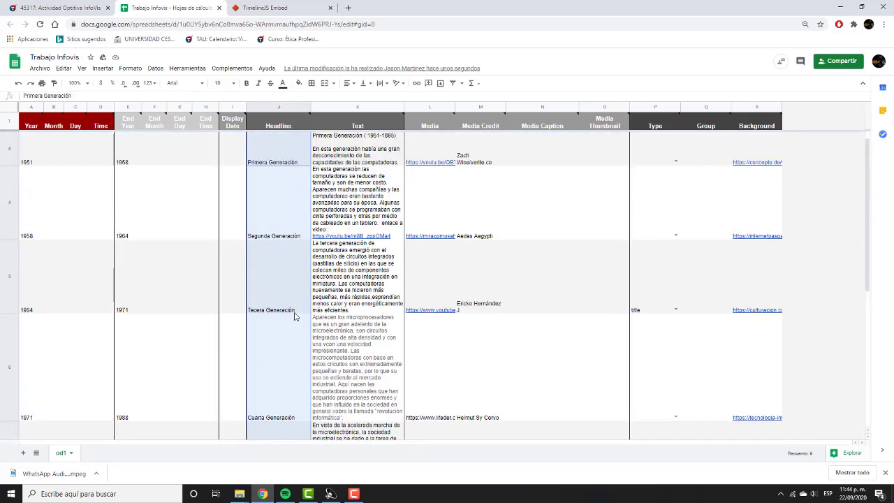
drag(342, 153, 349, 409)
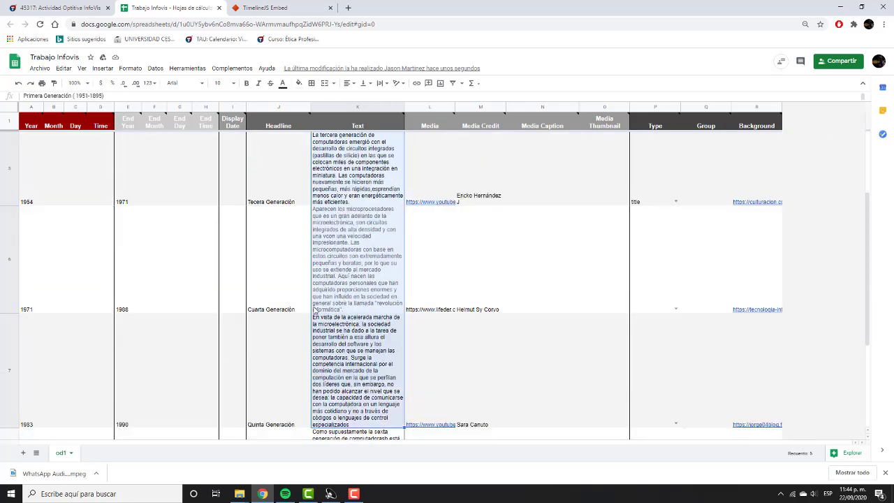
scroll(314, 311, up, 2)
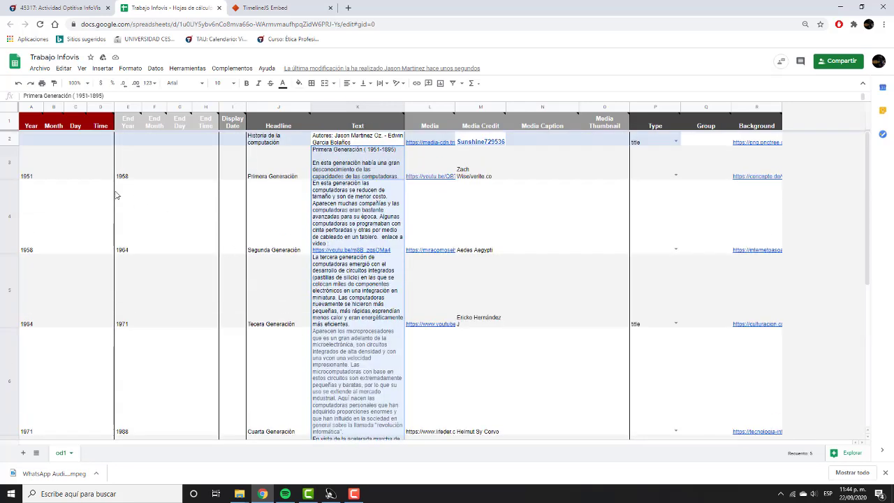
mouse_move(394, 251)
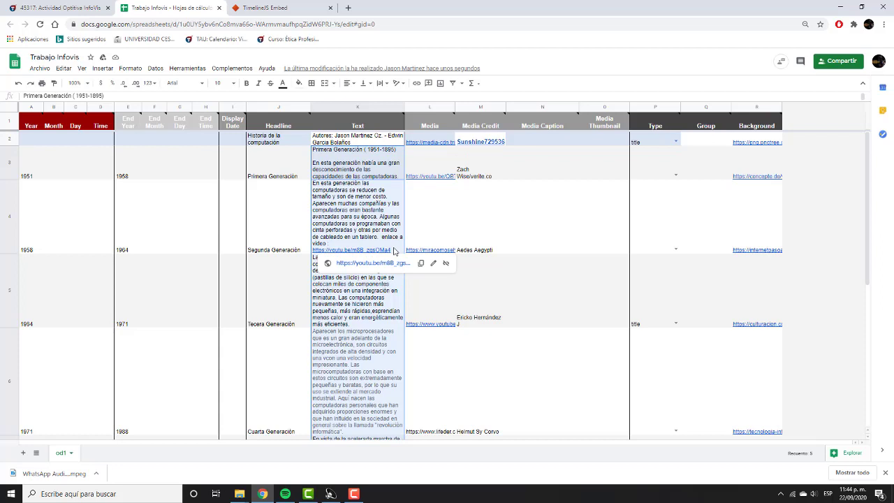
Open the spreadsheet's publish-to-web settings, review the published content options, and close them without changes
click(43, 70)
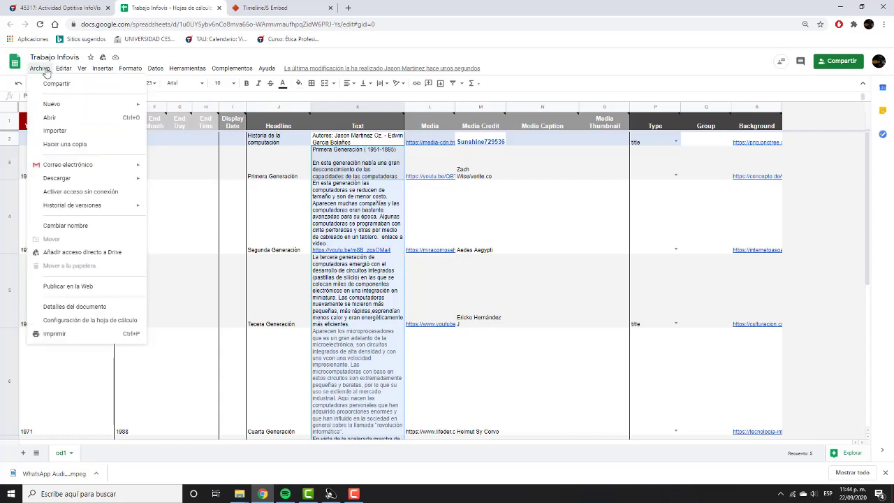
click(74, 286)
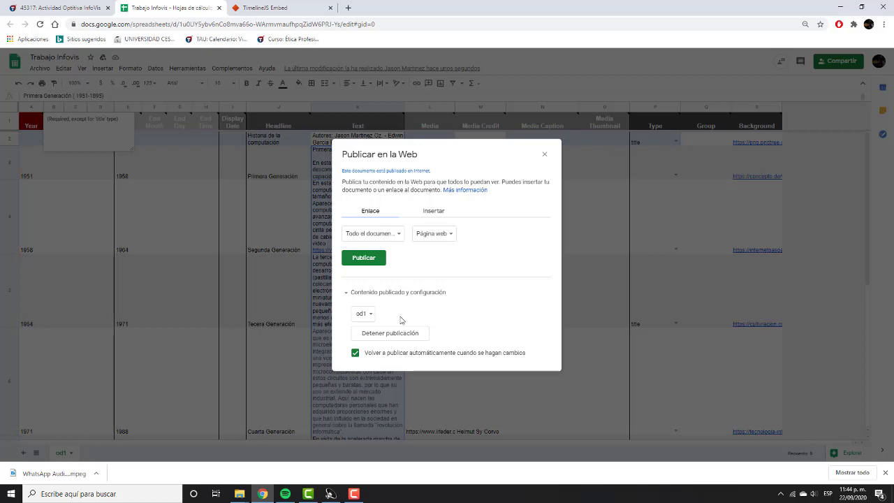
click(545, 155)
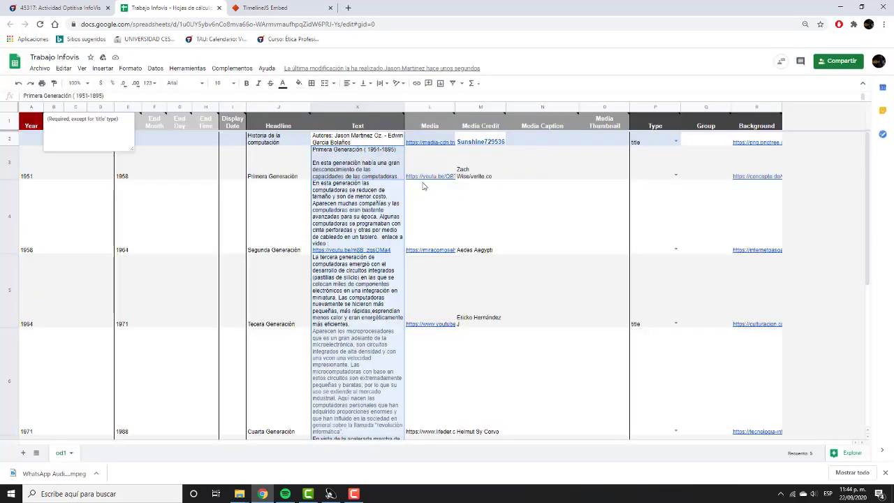
Compare the Background link in the spreadsheet's title row with the background of the TimelineJS title slide
click(260, 6)
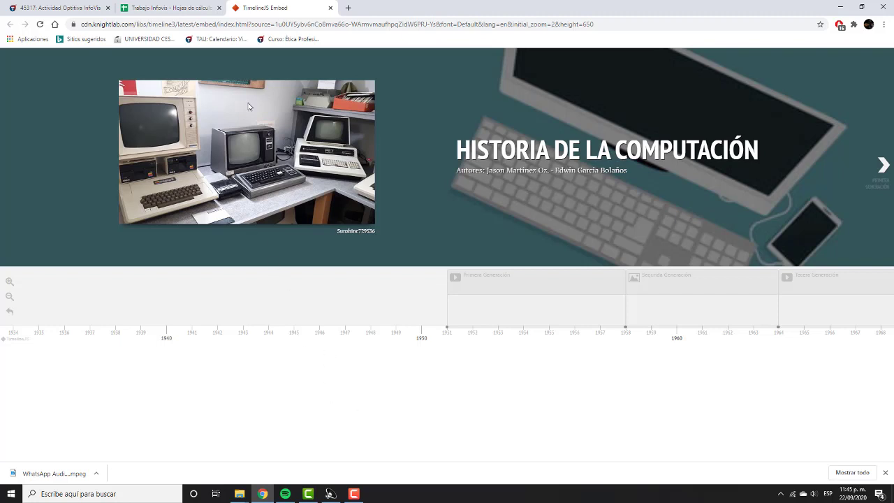
click(167, 8)
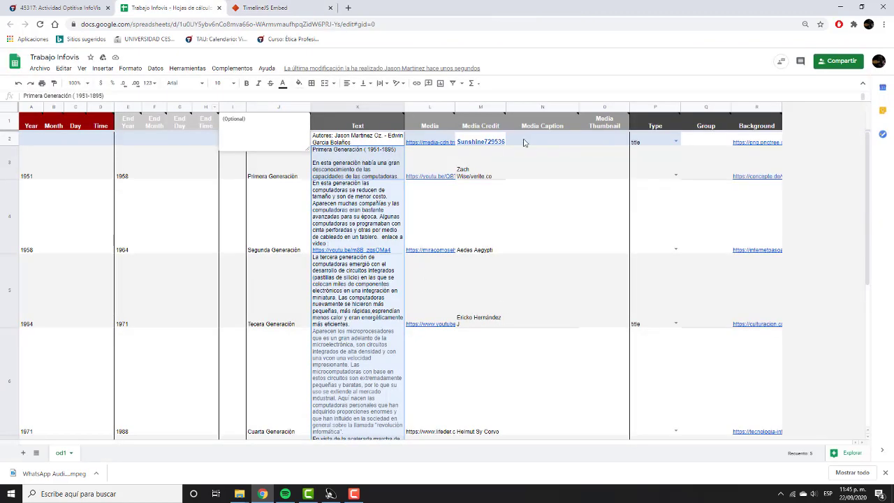
click(739, 137)
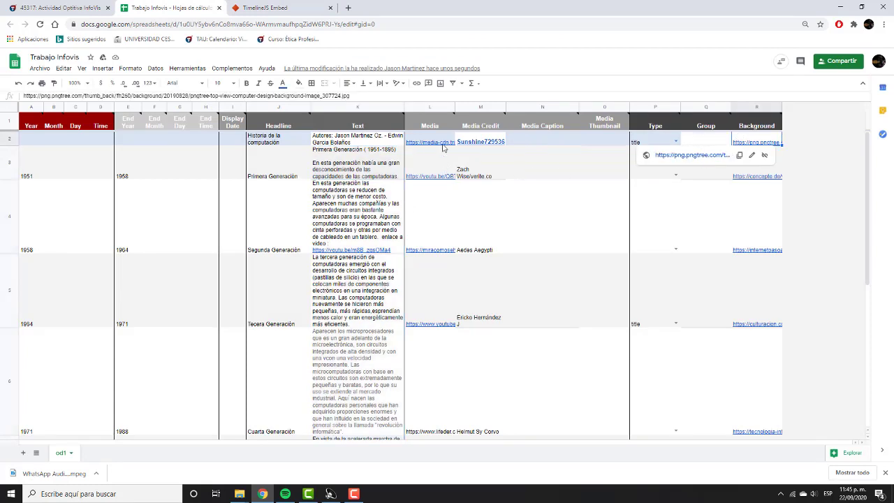
click(266, 7)
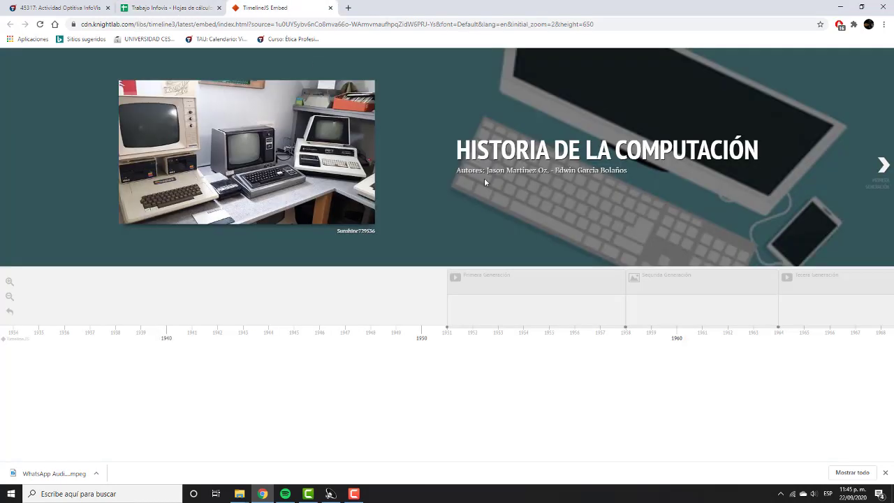
Check the title row's Media link in the spreadsheet against the picture on the TimelineJS title slide
click(161, 6)
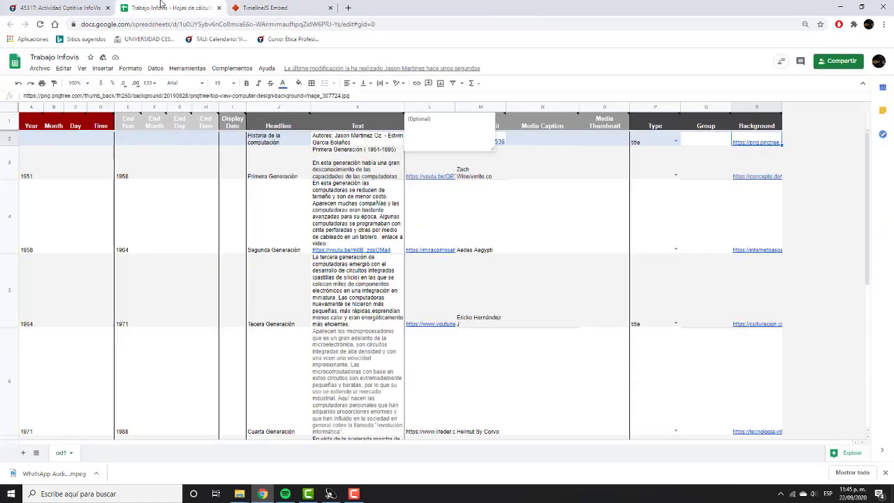
click(534, 148)
click(443, 142)
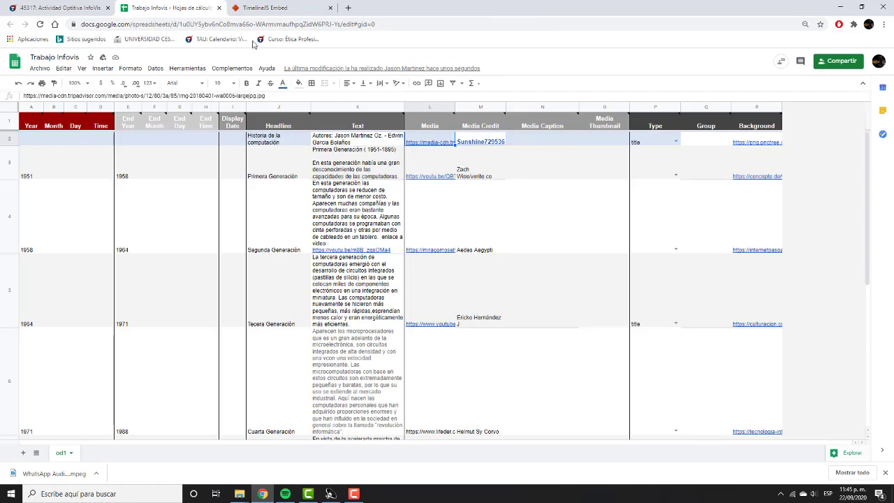
click(264, 7)
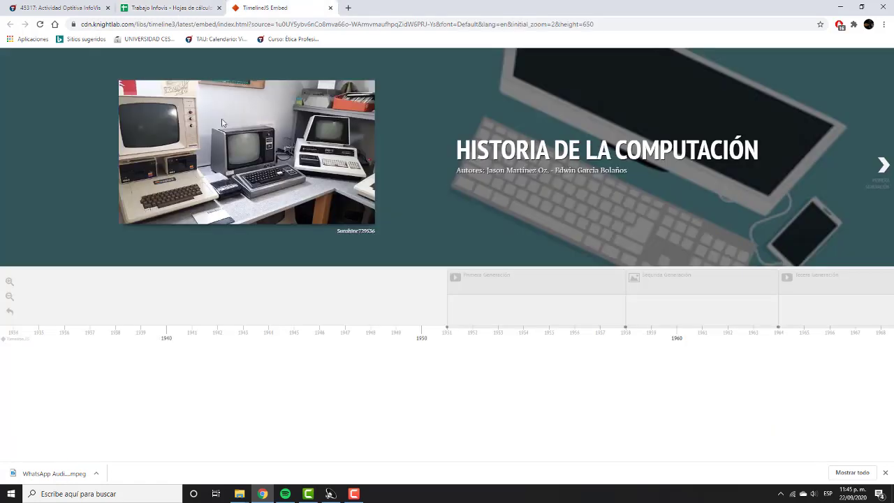
Check the title row's Media Credit entry against the credit text beneath the picture on the TimelineJS title slide
key(ctrl+shift+Tab)
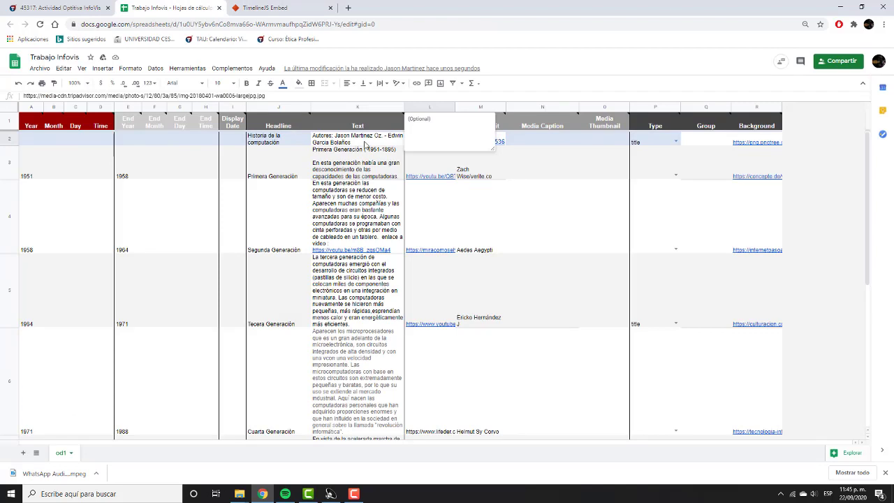
click(520, 153)
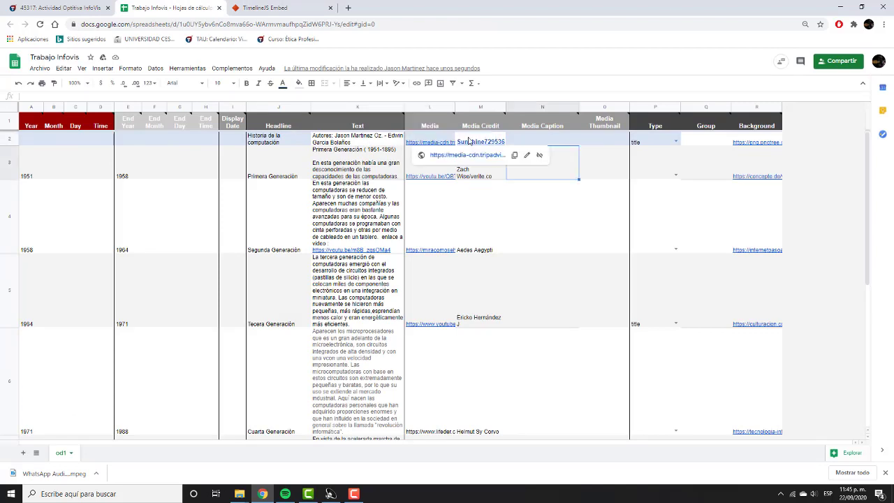
click(472, 140)
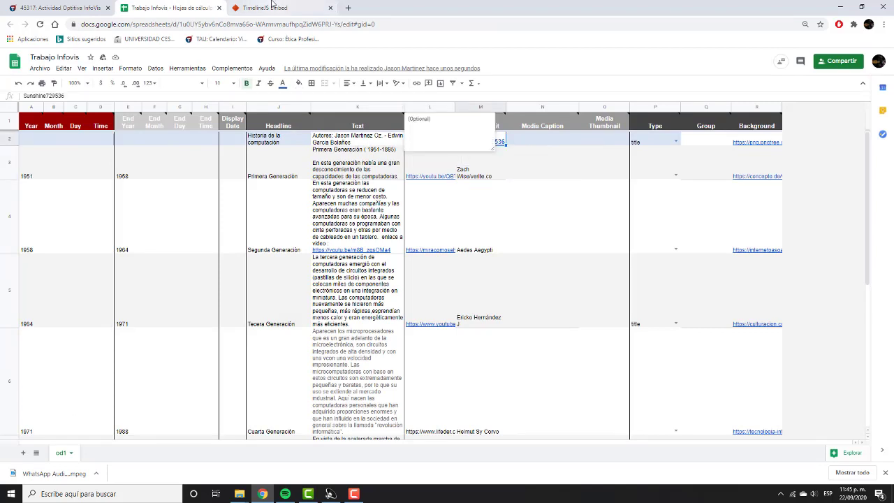
key(ctrl+Tab)
drag(331, 234, 376, 235)
click(325, 229)
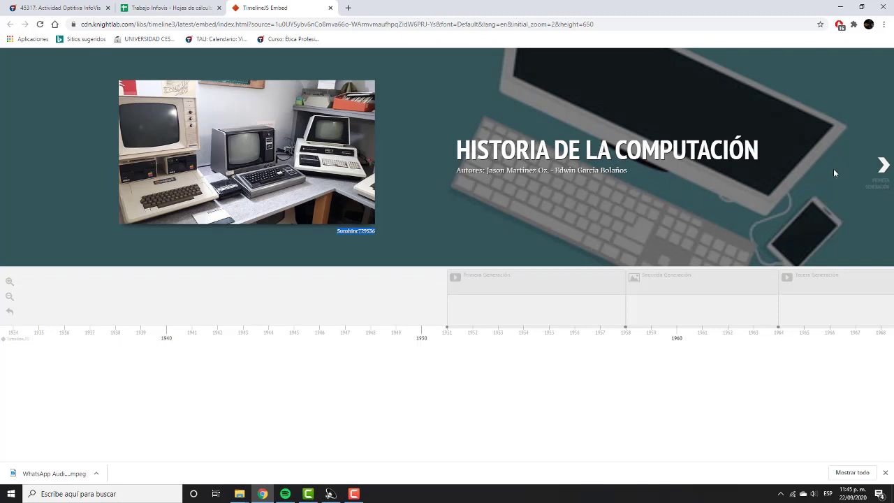
Advance the timeline to the Primera Generación slide and play its embedded video
click(883, 165)
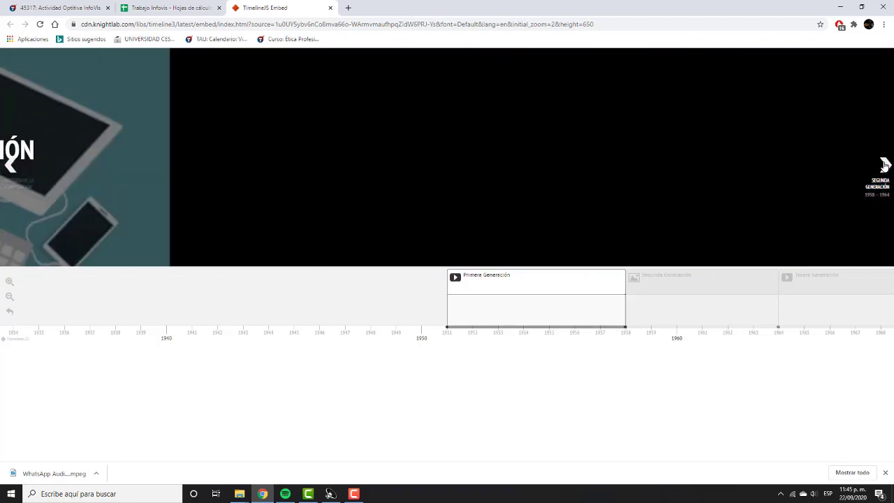
click(5, 168)
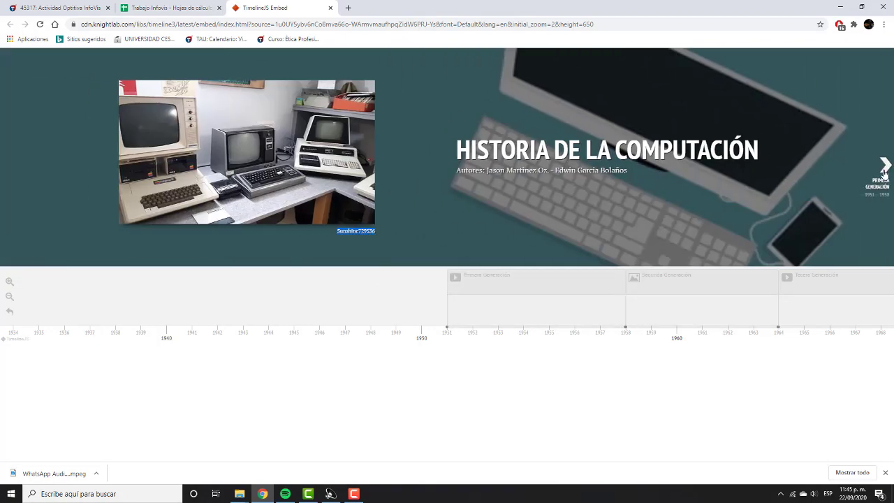
click(885, 172)
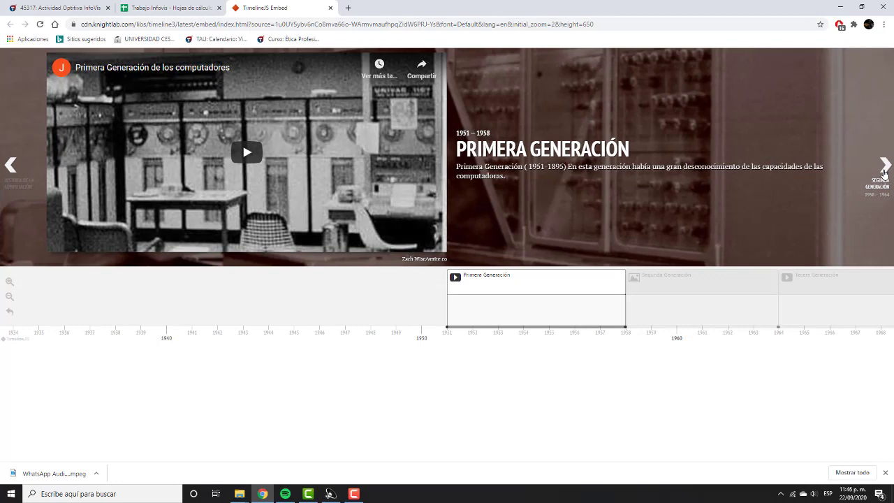
click(247, 152)
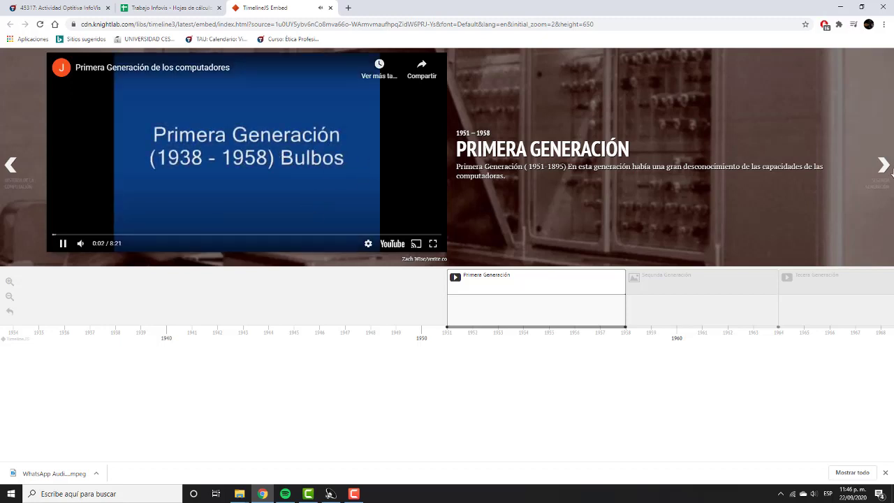
Show the Segunda Generación slide of the timeline and open the video link in its description
click(883, 166)
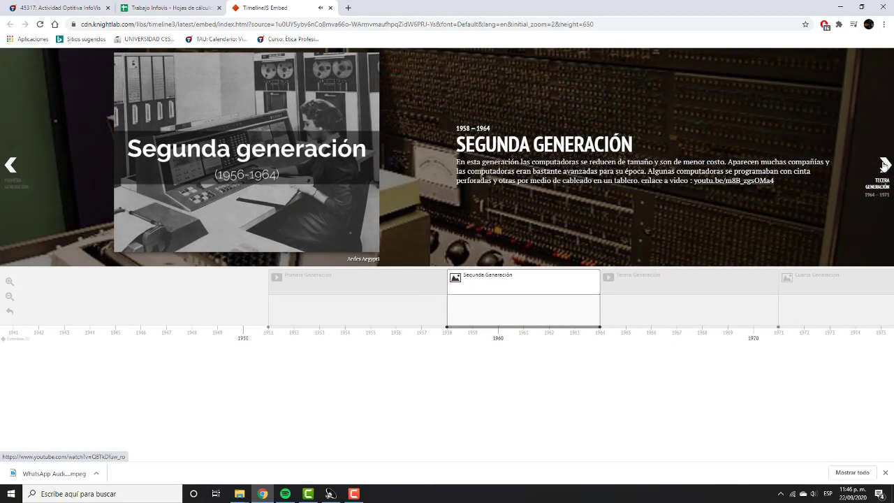
click(883, 165)
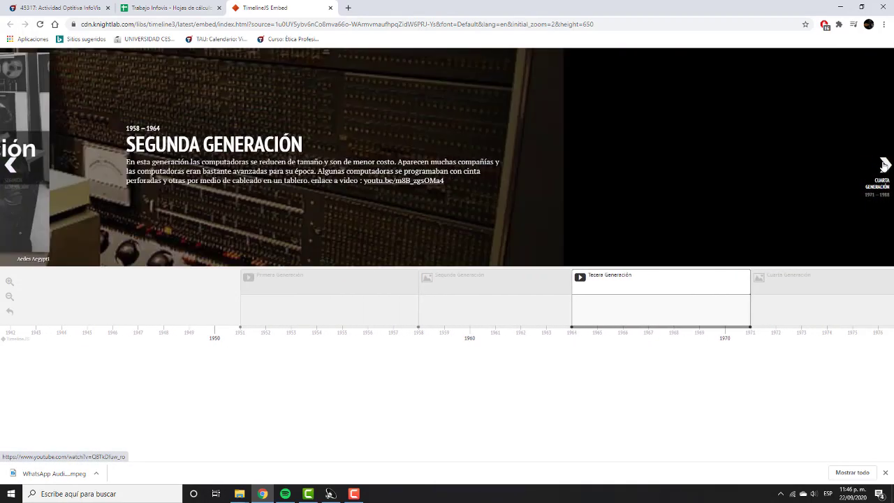
click(11, 165)
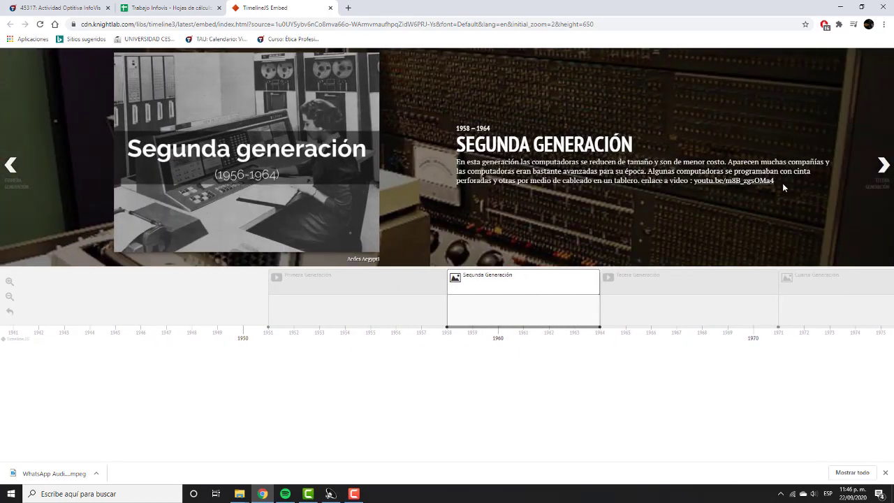
drag(782, 183, 697, 181)
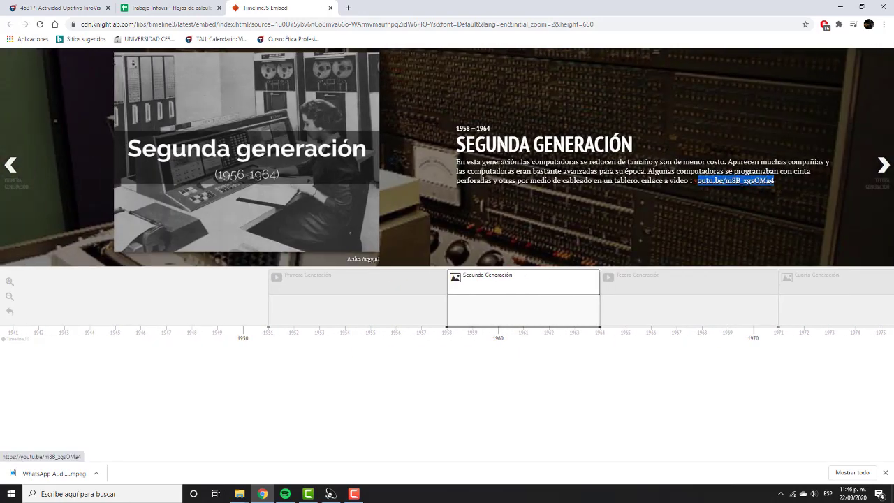
click(708, 183)
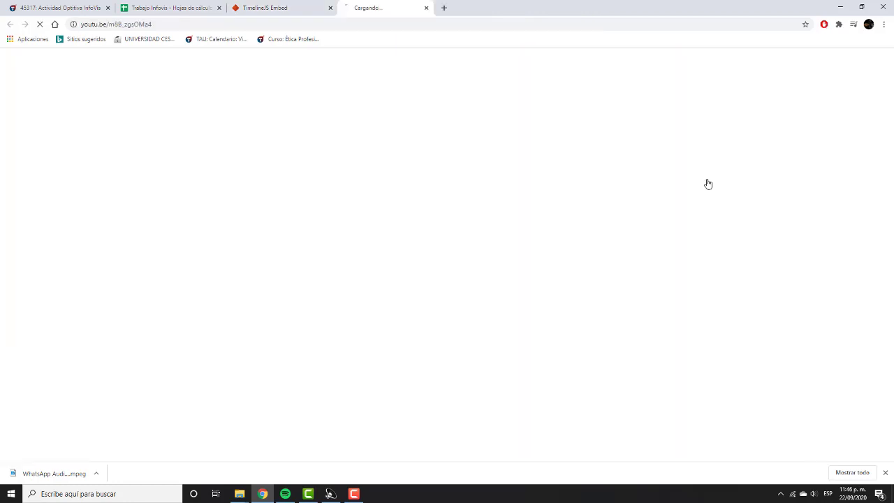